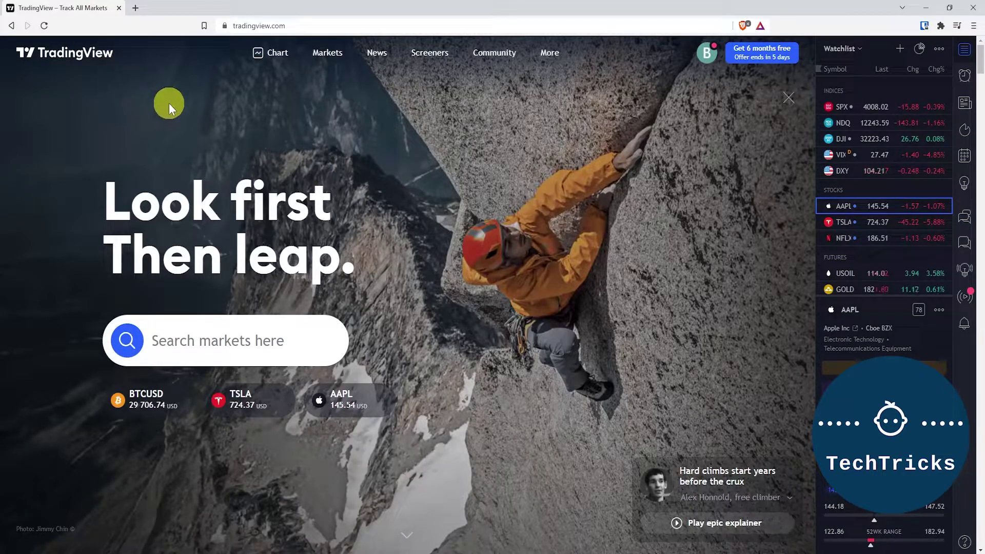
Open the NFLX chart and choose Record video idea from the Publish menu.
click(271, 55)
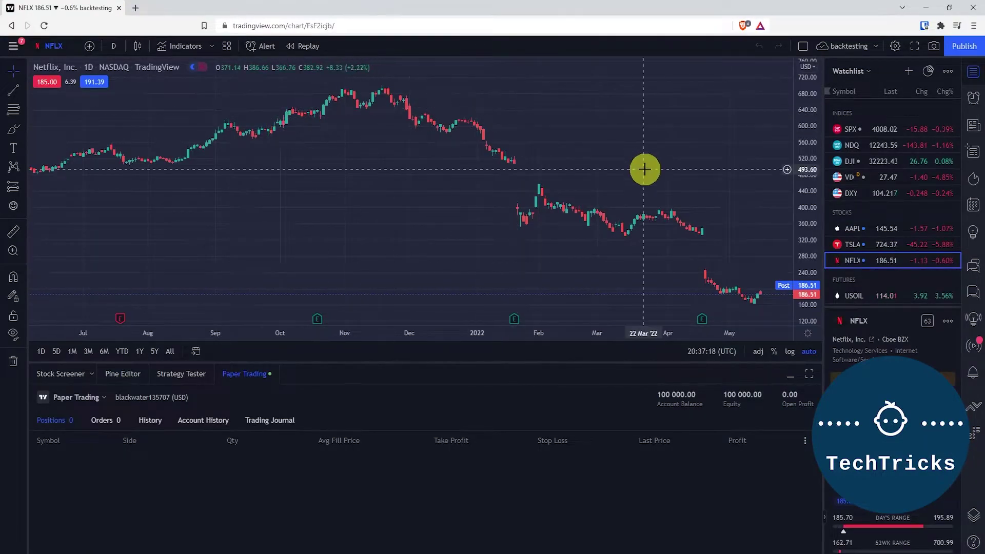
click(970, 51)
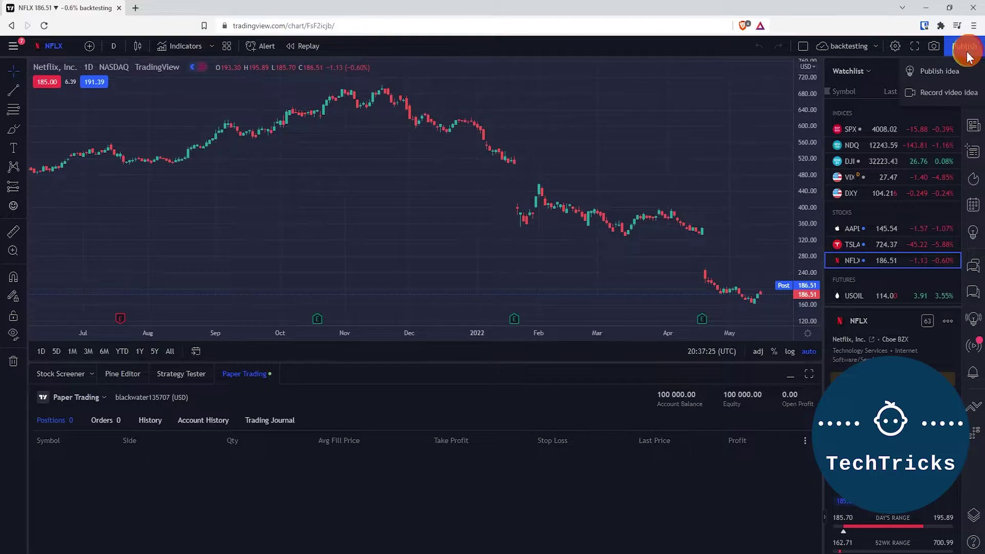
click(974, 99)
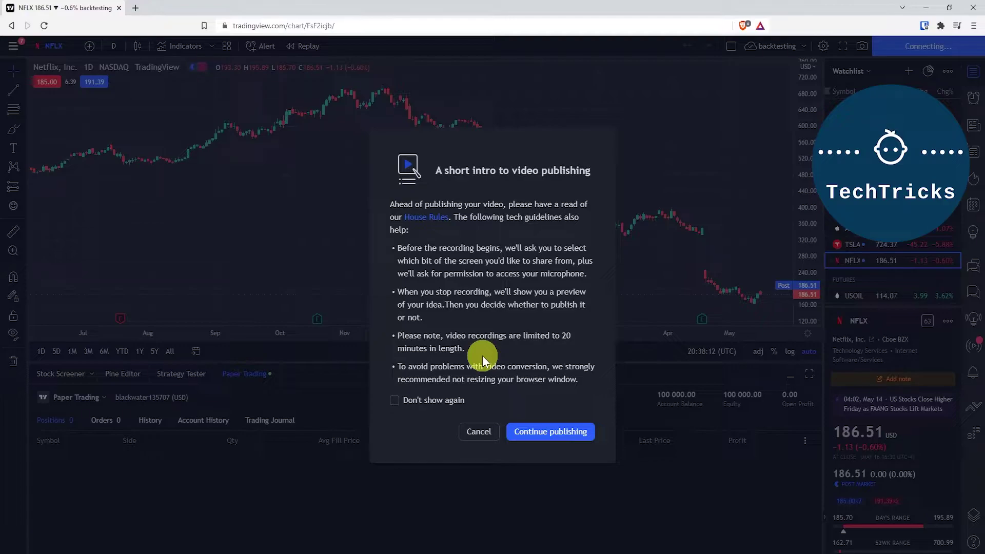
Continue past the intro and share the entire screen to begin recording the NFLX chart.
click(553, 432)
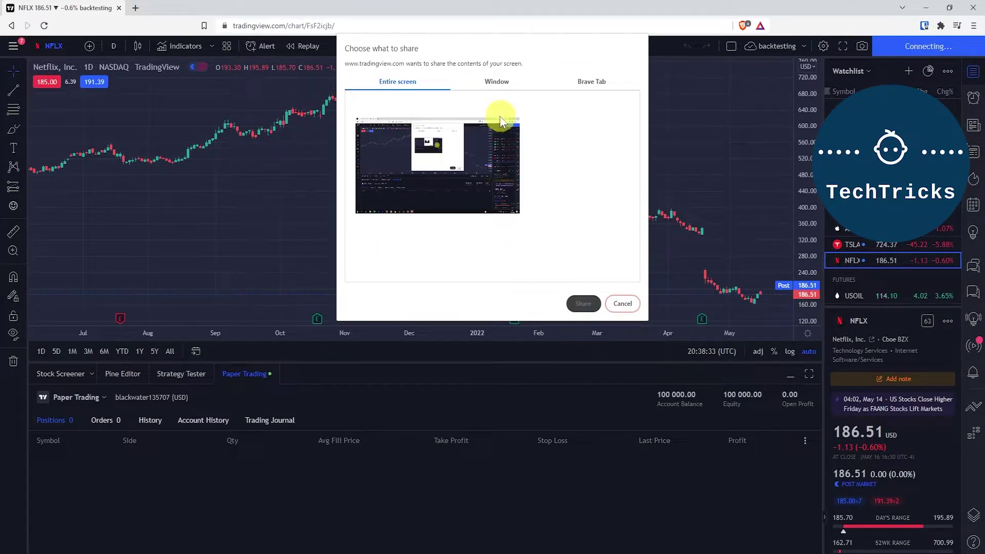
click(504, 81)
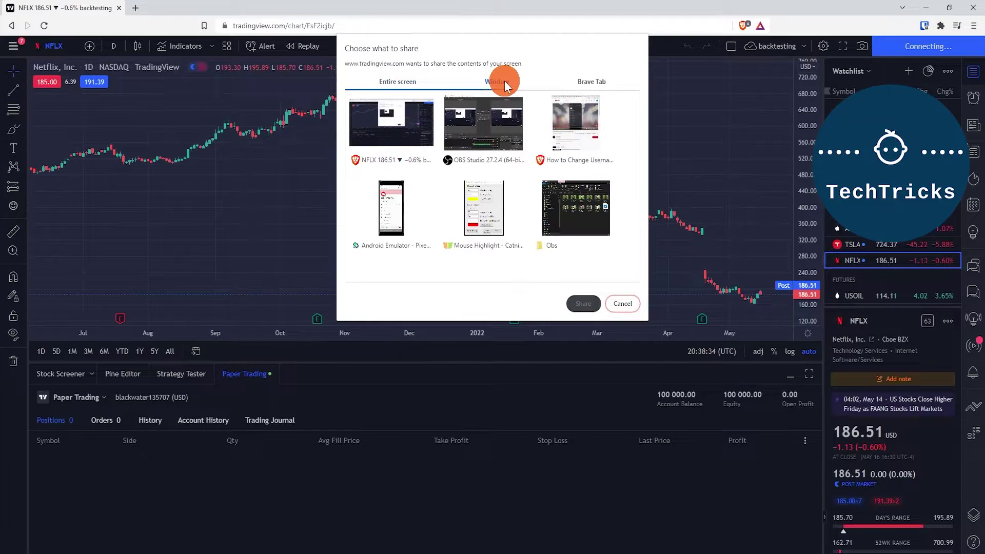
click(599, 84)
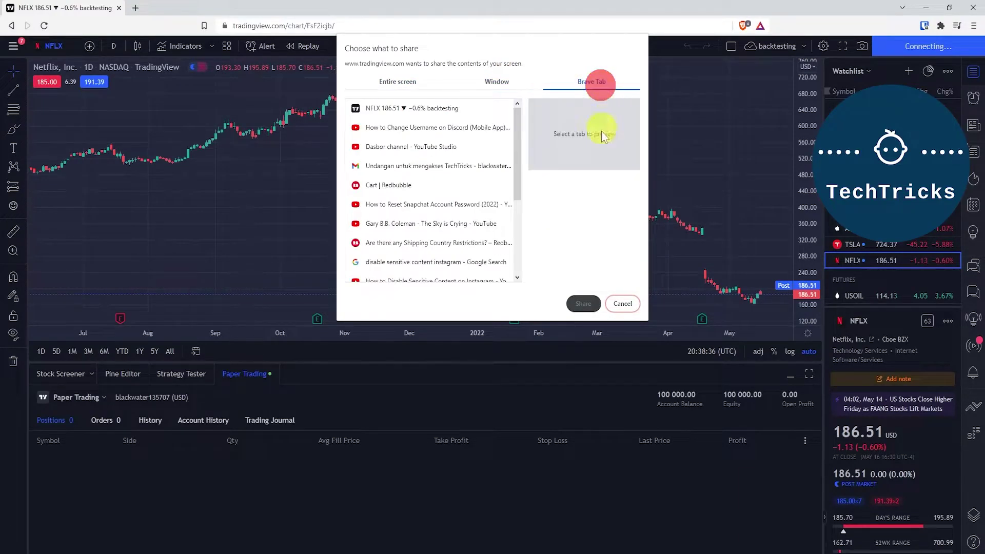
click(388, 78)
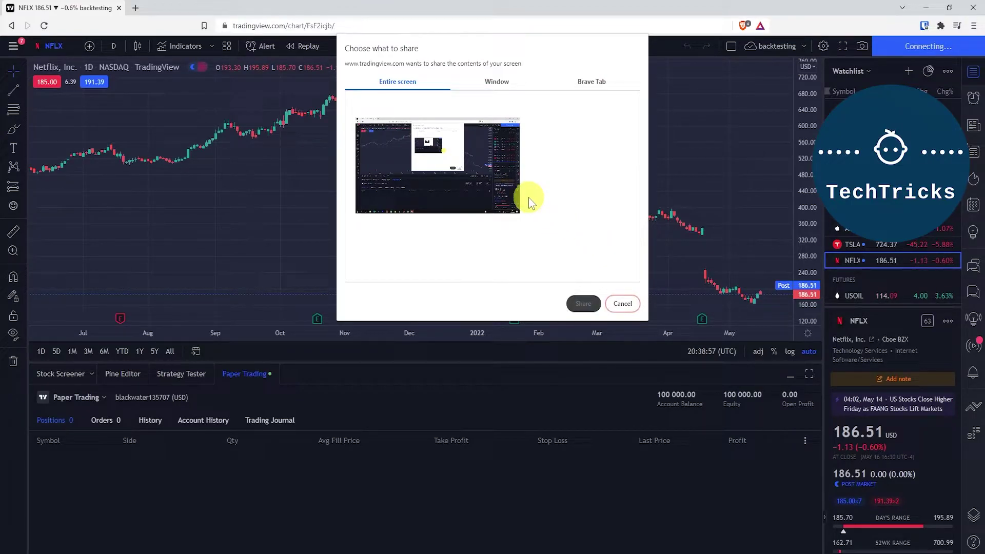
click(485, 200)
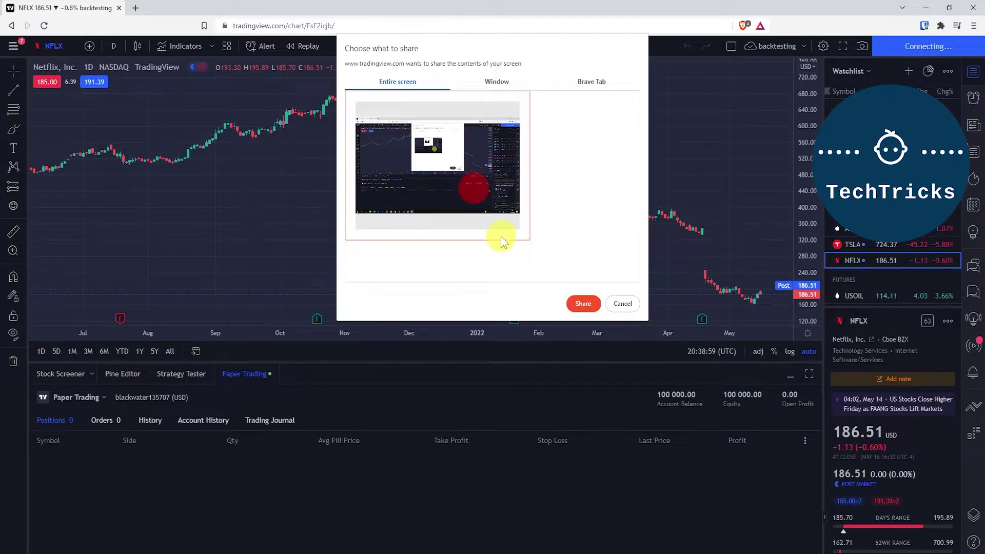
click(585, 304)
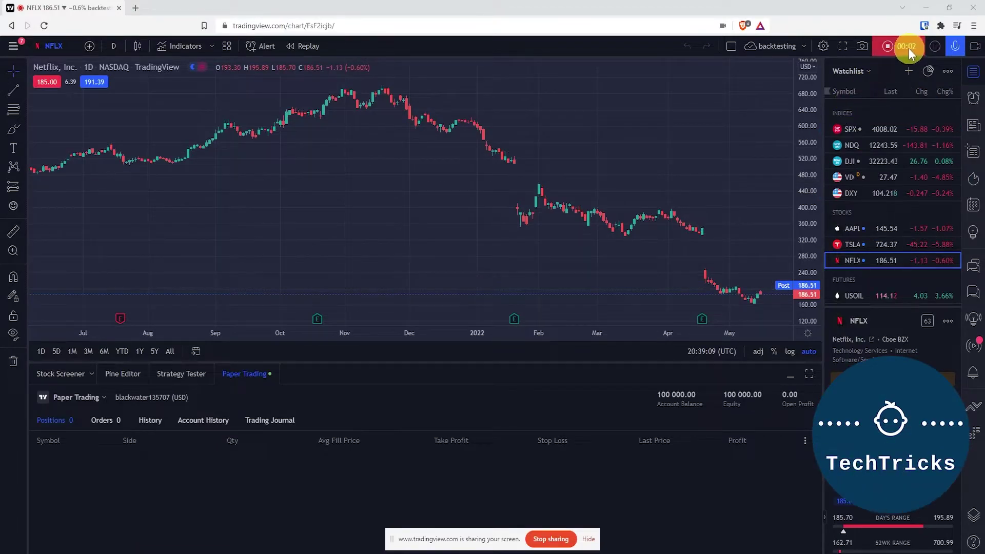
Pause and resume the recording, mute and unmute the microphone, then stop to preview the clip.
click(937, 47)
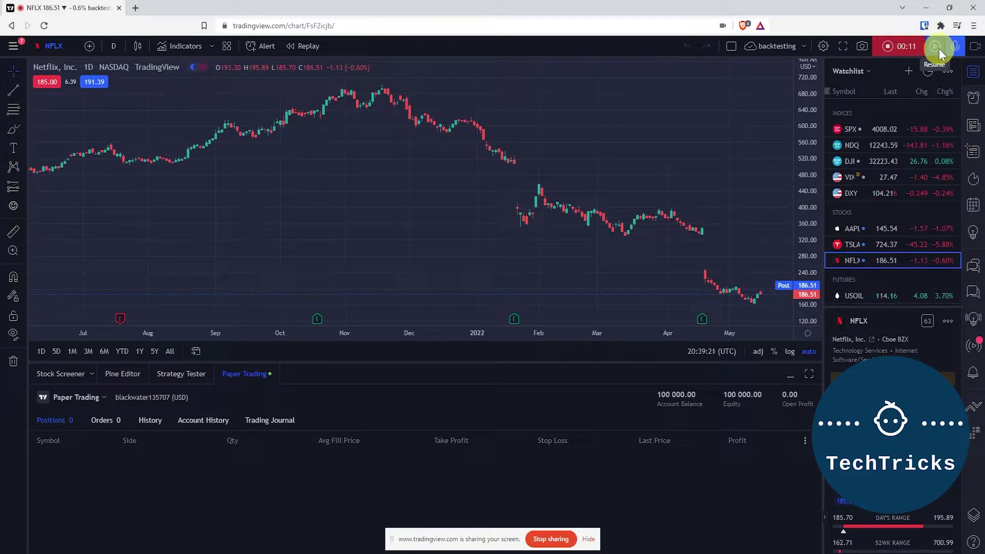
click(937, 47)
click(956, 47)
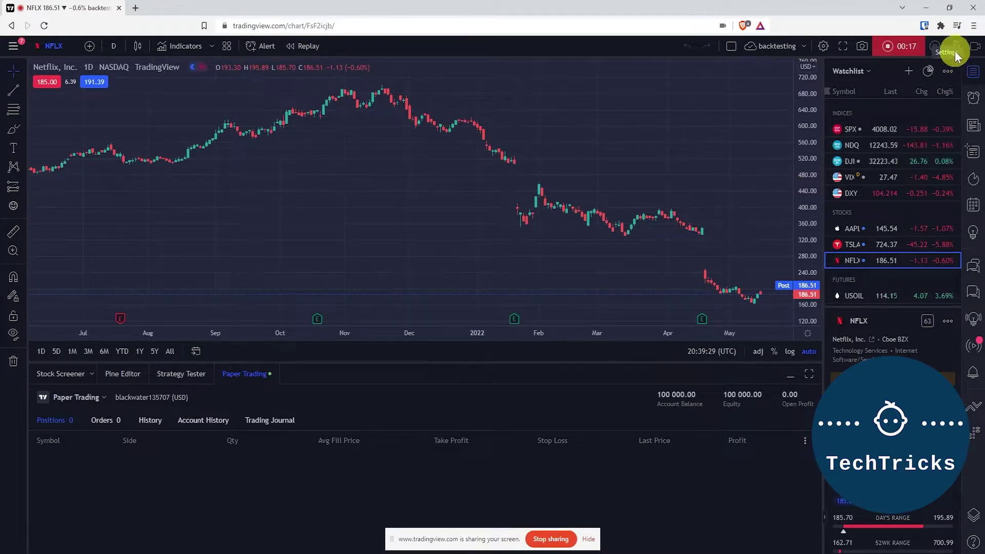
click(956, 47)
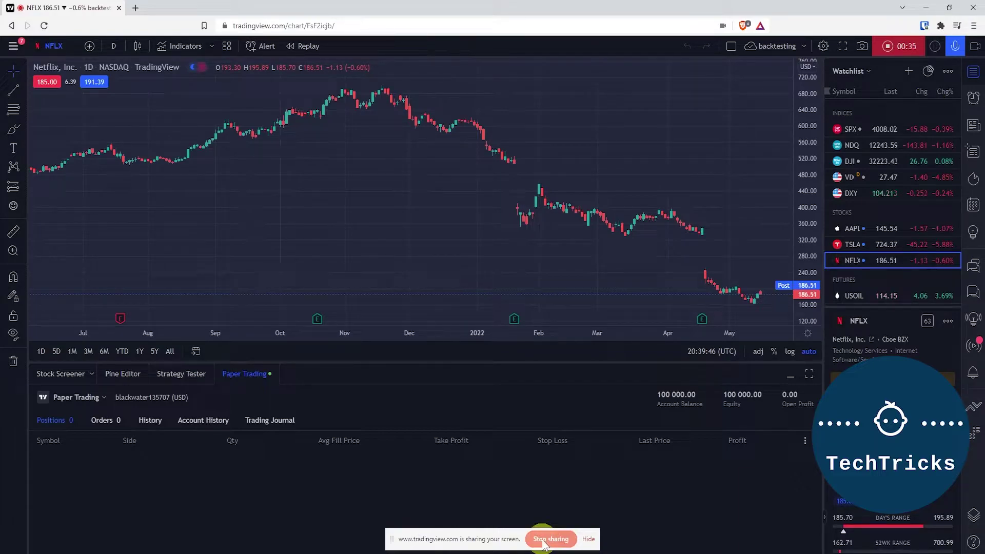
click(887, 51)
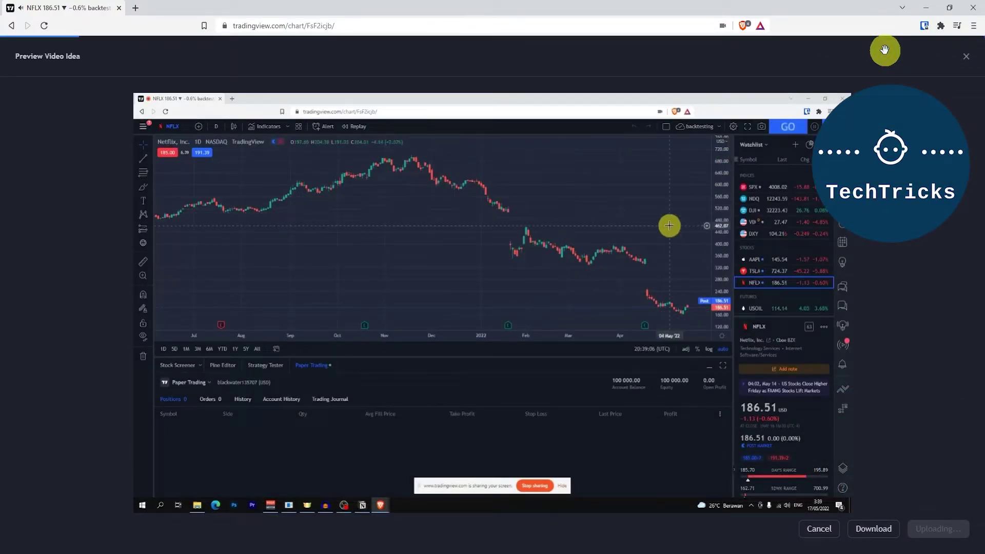
Watch the 0:47 recorded clip, then continue to the Publish Idea form.
mouse_move(630, 241)
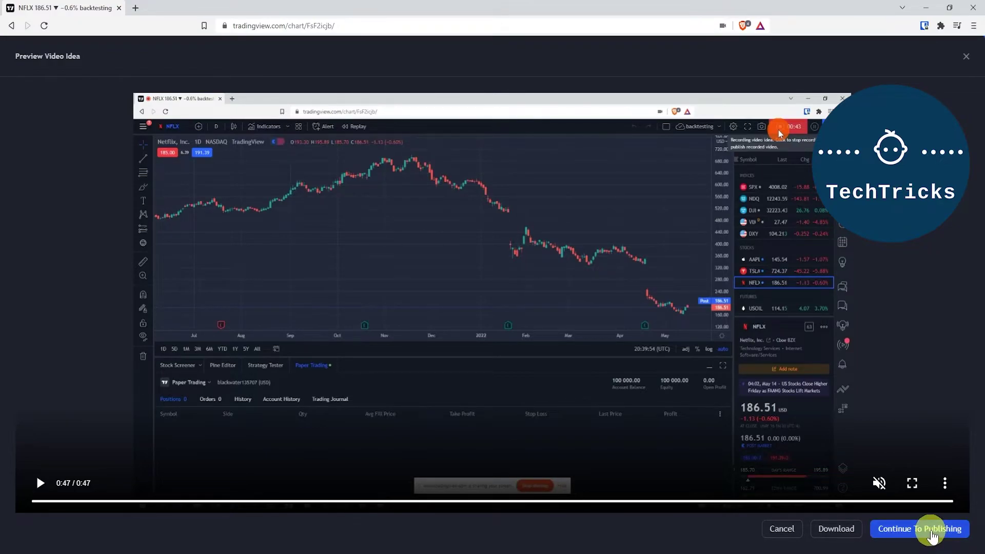
click(931, 532)
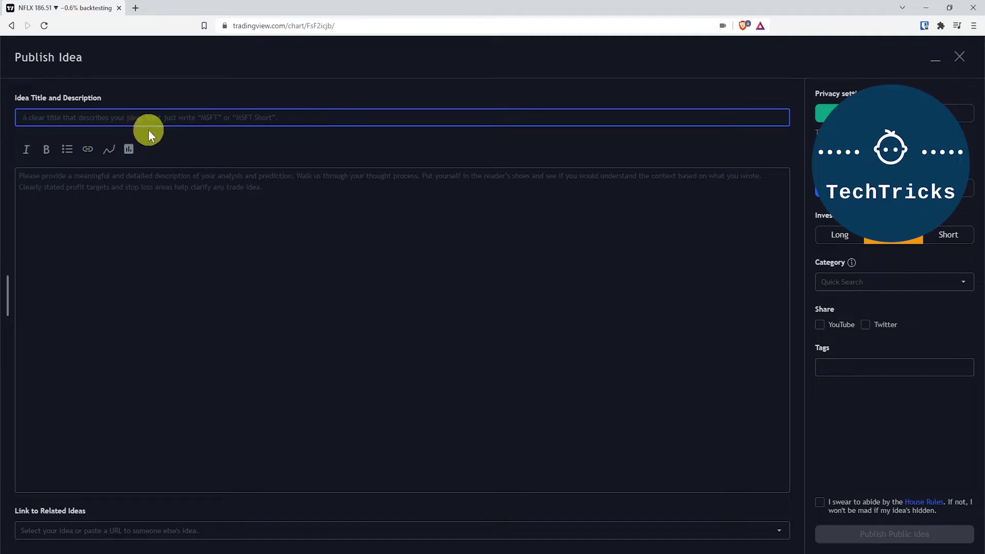
Visit the description and Related Ideas fields, then accept the House Rules agreement.
click(144, 213)
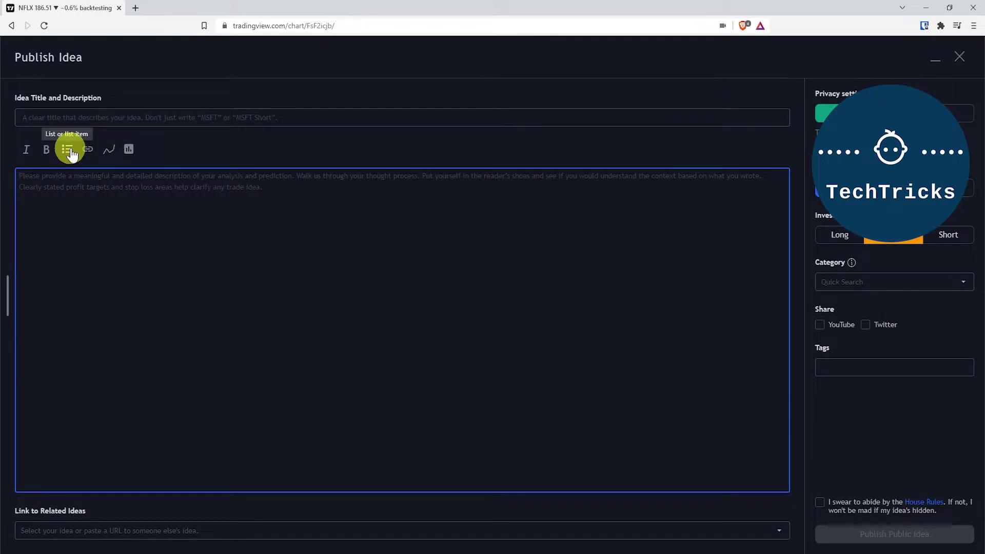
click(44, 529)
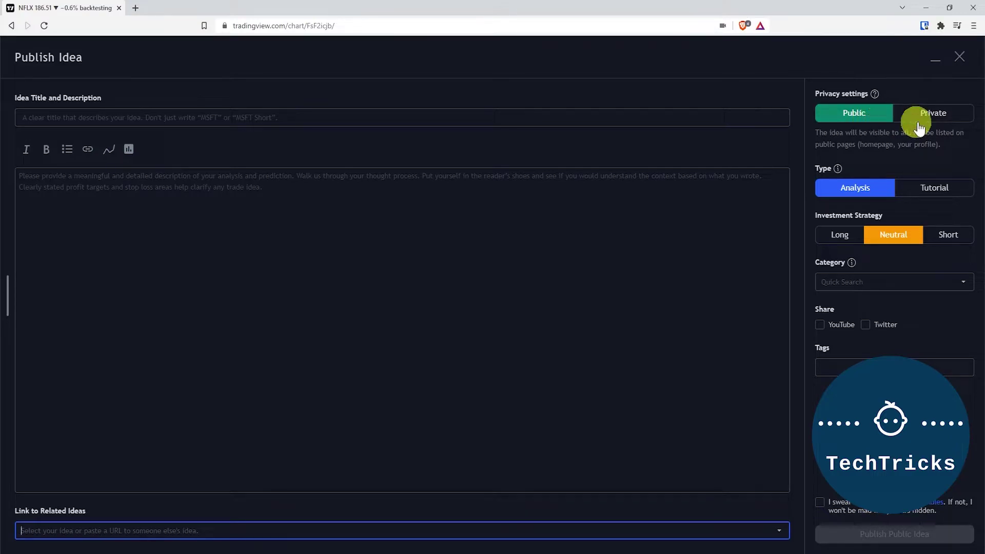
click(820, 505)
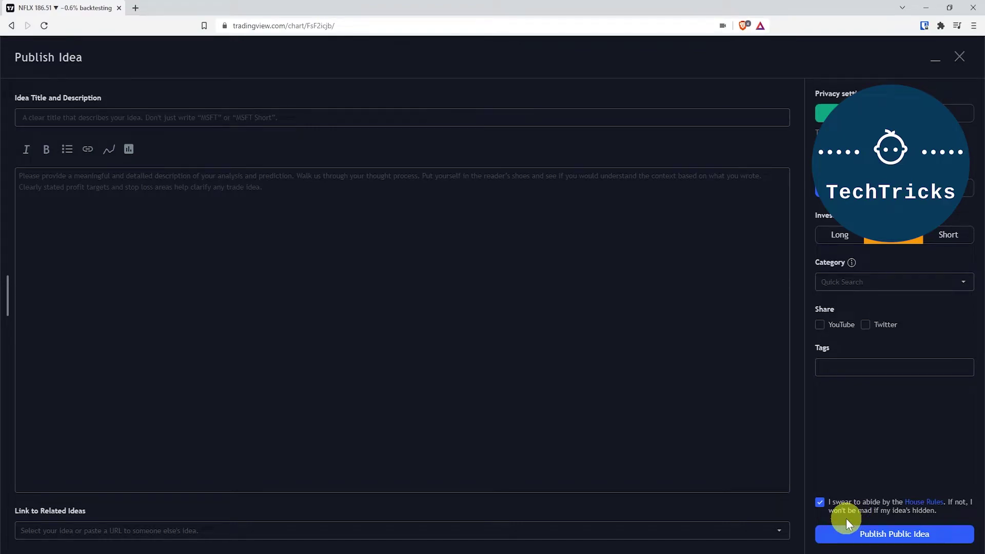
Open the House Rules in a new tab and keep the idea type as Analysis after trying Tutorial.
right_click(928, 507)
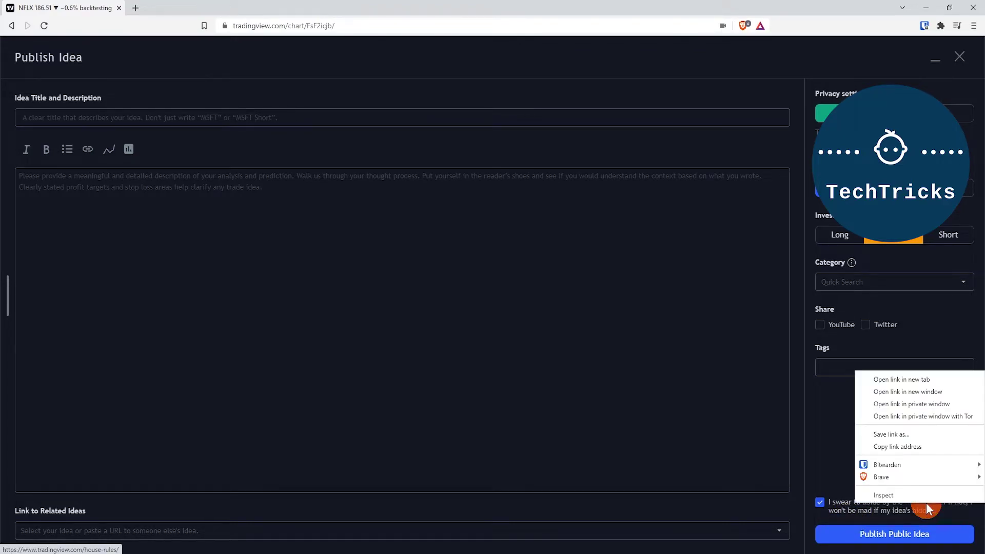
click(916, 380)
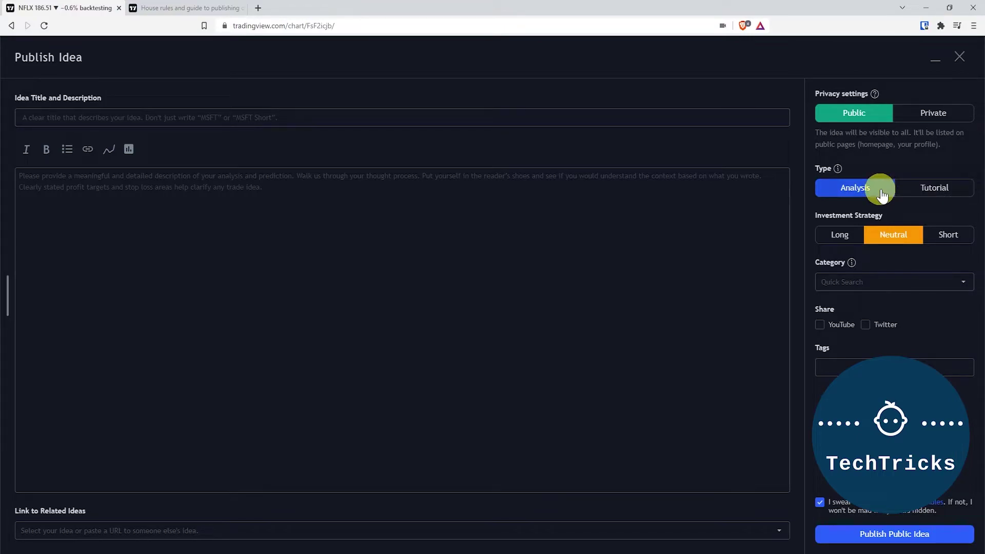
click(929, 191)
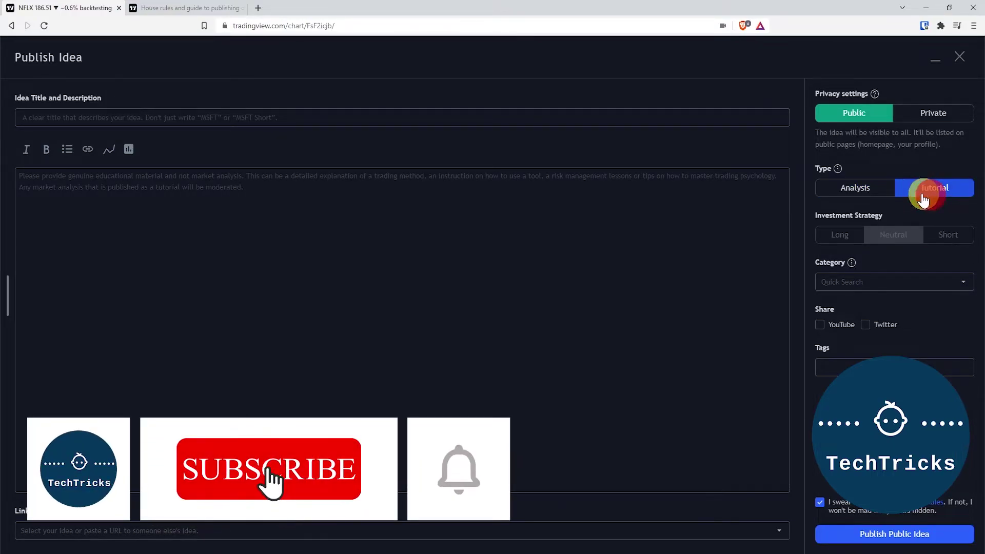
click(871, 190)
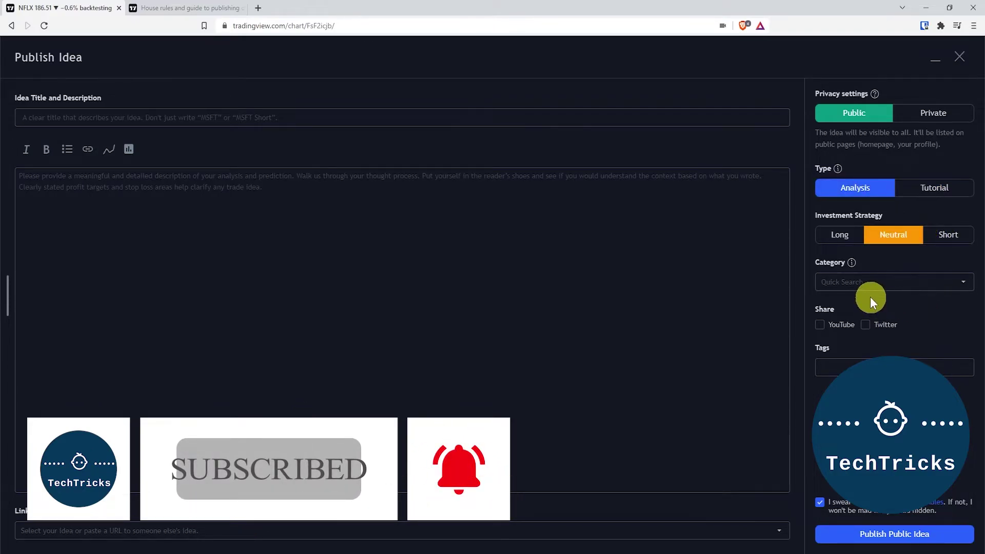
Set the investment strategy to Short and browse the Fundamental analysis categories.
click(842, 238)
click(885, 237)
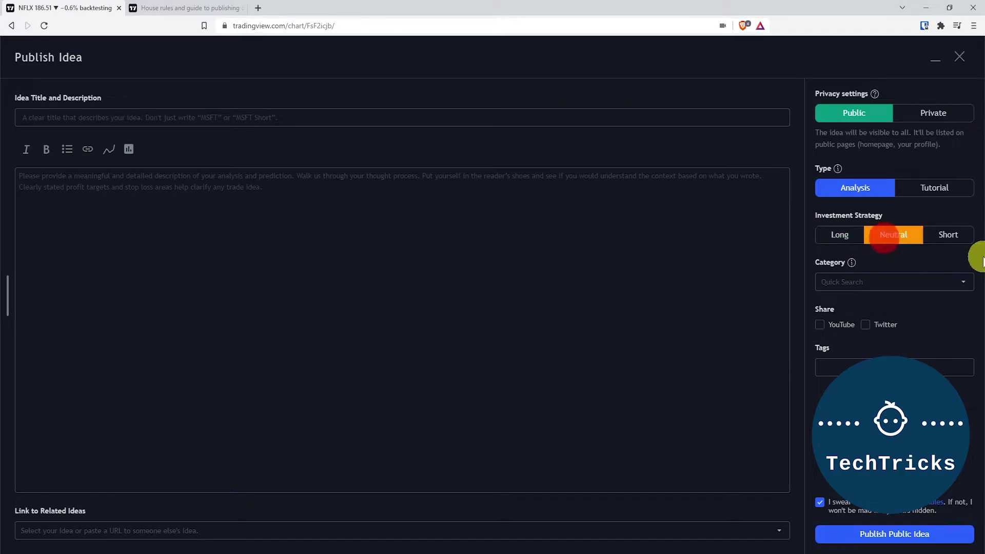
click(951, 237)
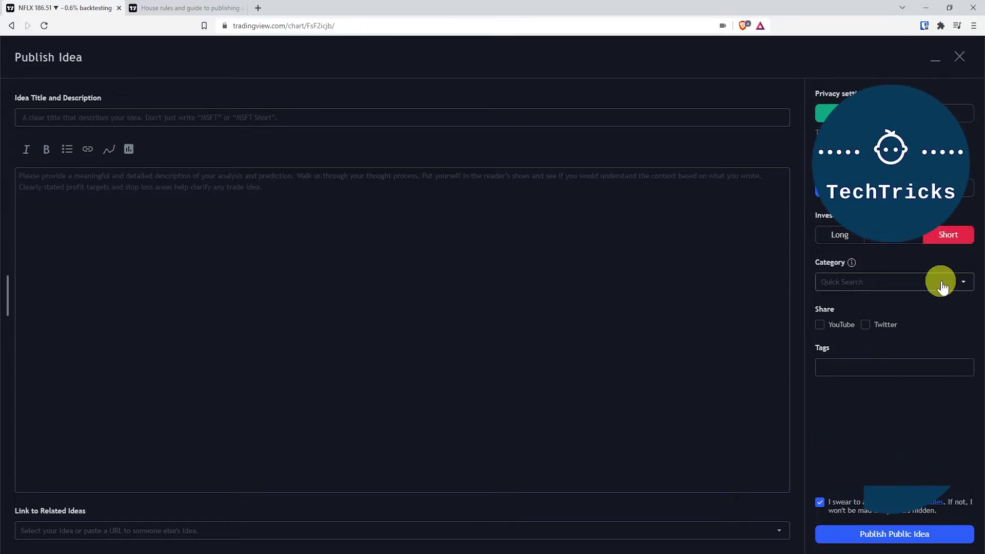
click(924, 285)
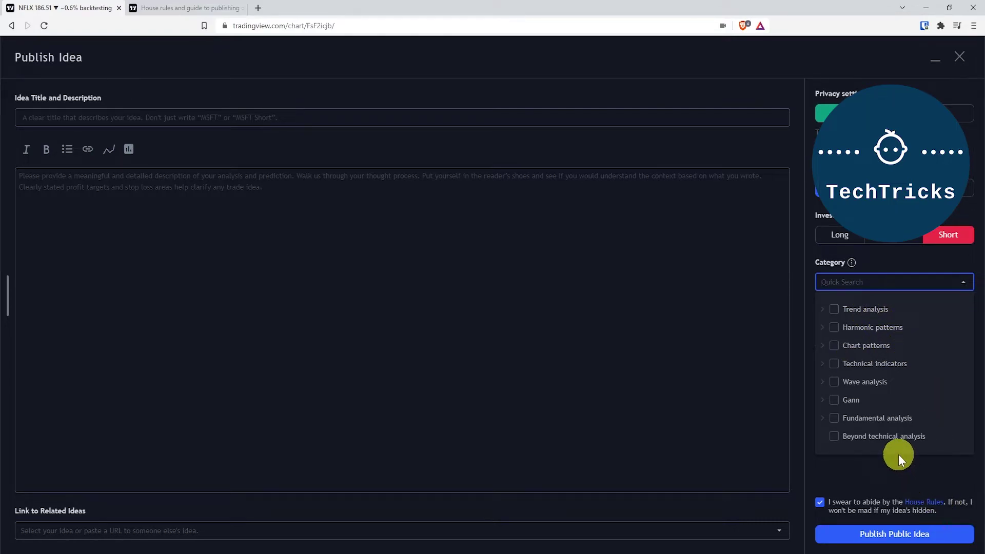
click(821, 418)
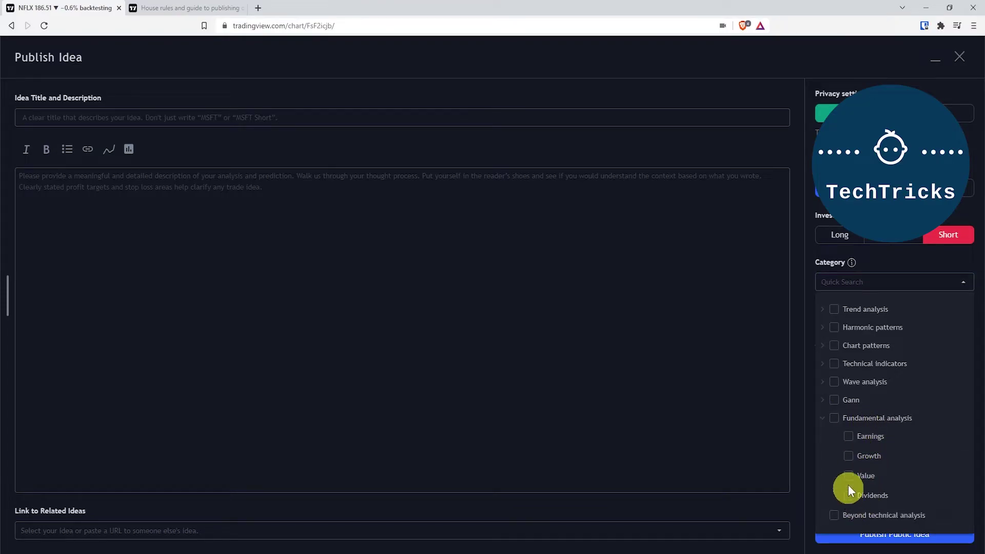
Enable sharing to YouTube and Twitter, closing the Google and Twitter sign-in popups.
click(911, 286)
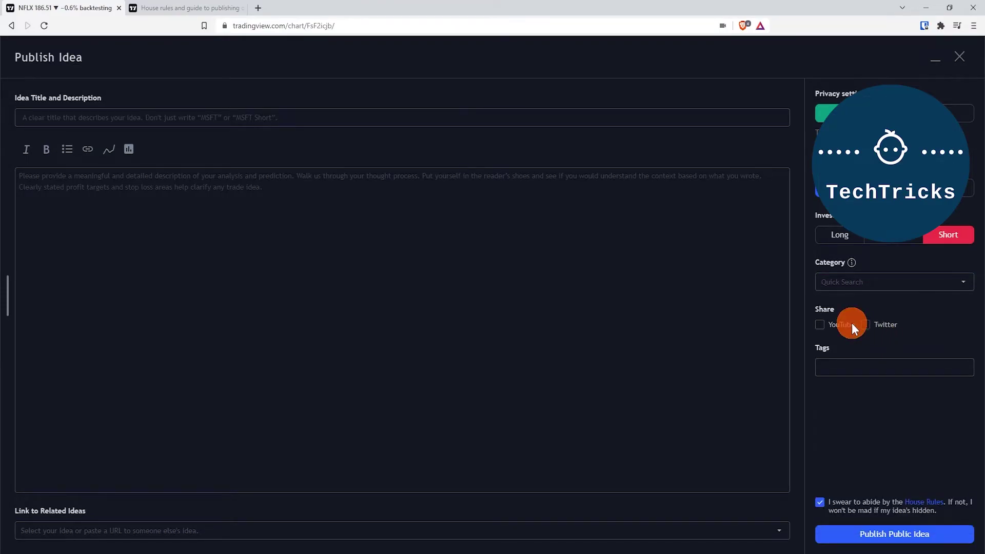
click(852, 323)
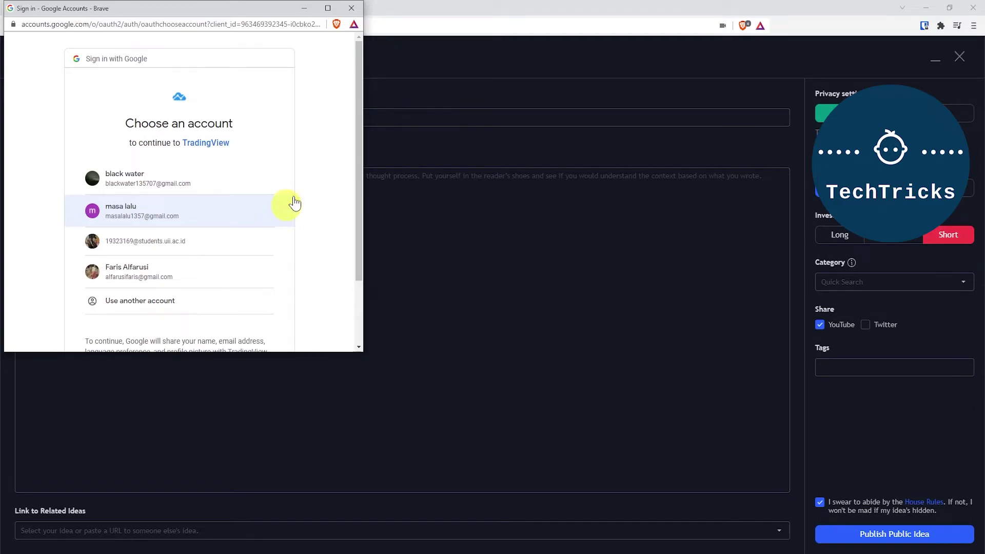
click(352, 8)
click(868, 328)
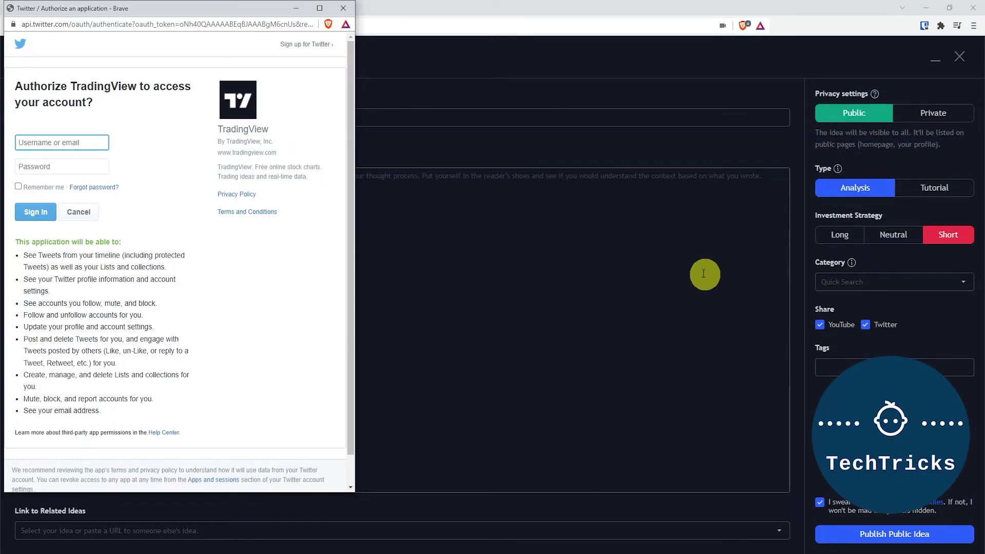
click(346, 9)
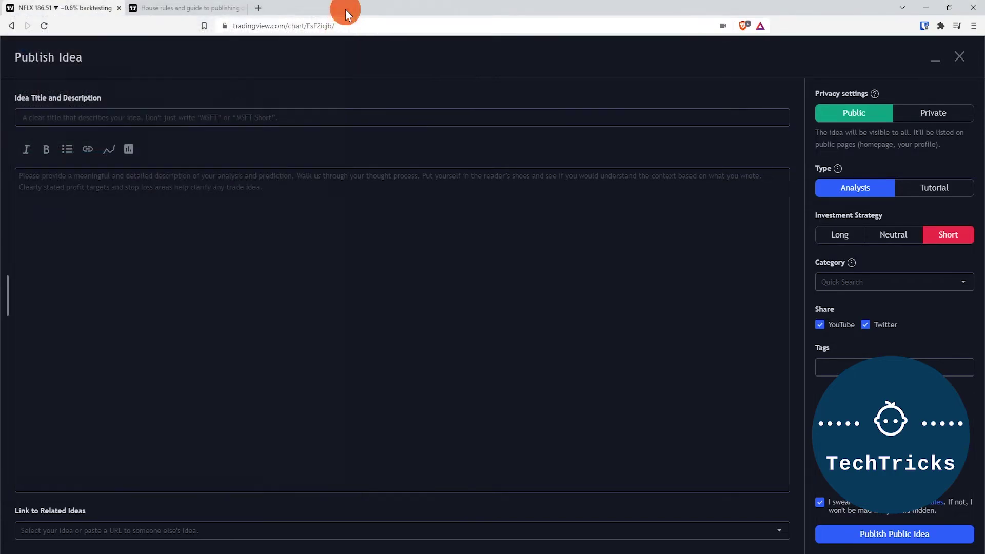
click(842, 364)
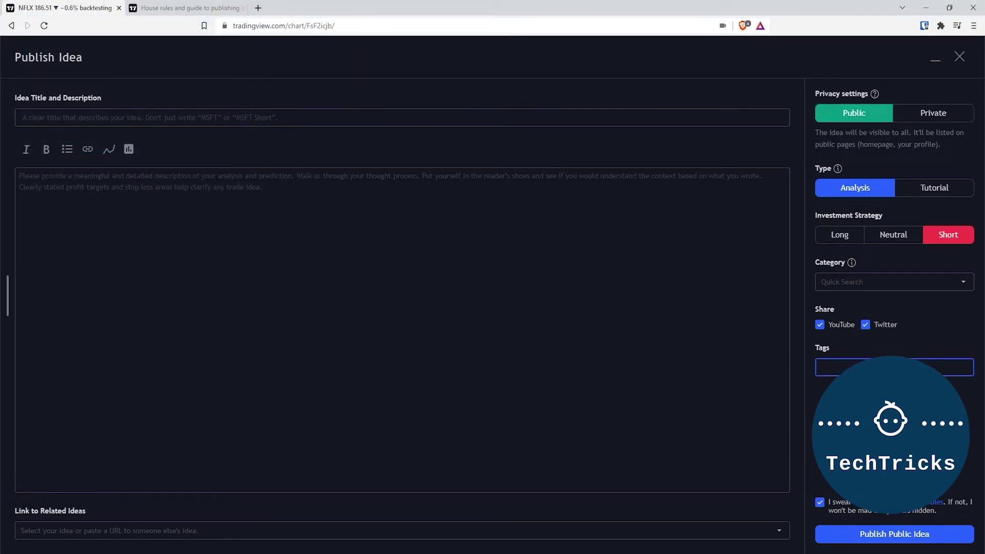
click(934, 112)
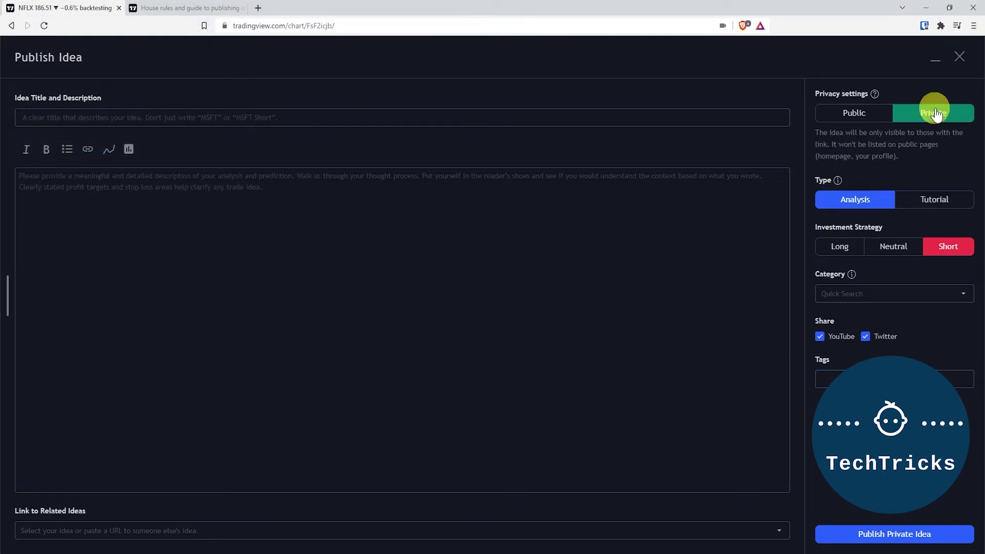
click(848, 527)
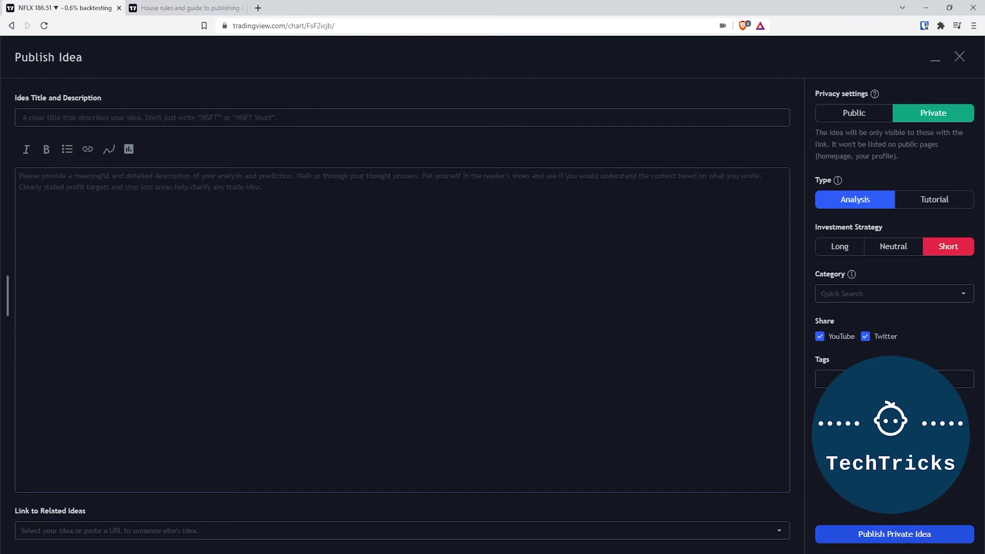
click(846, 109)
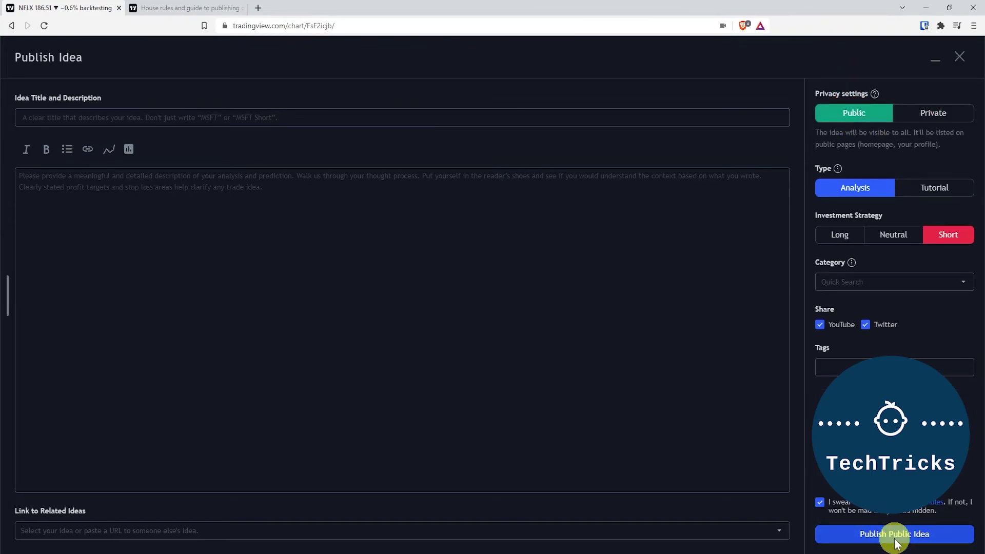